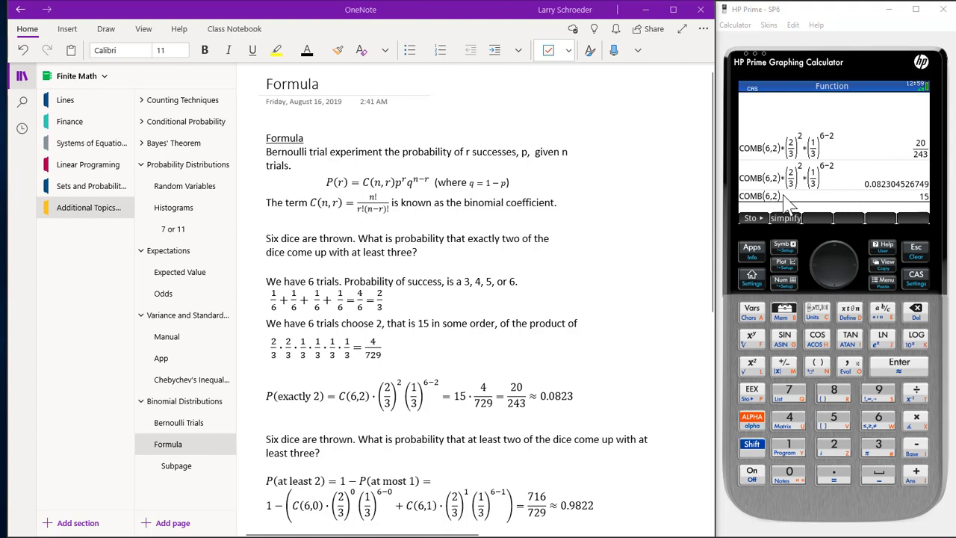
Step: Look up the Combination function among the calculator's Probability math functions and leave without inserting it
click(784, 309)
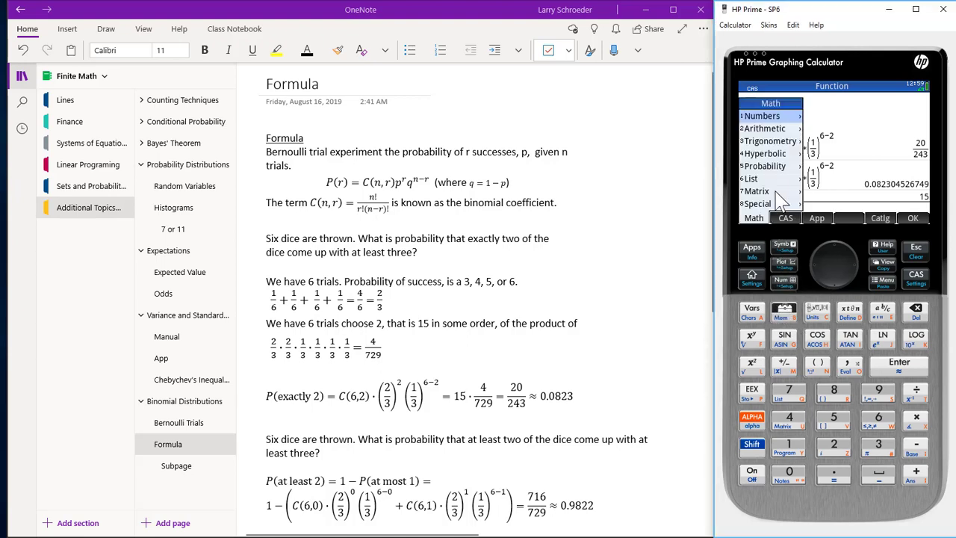
click(780, 167)
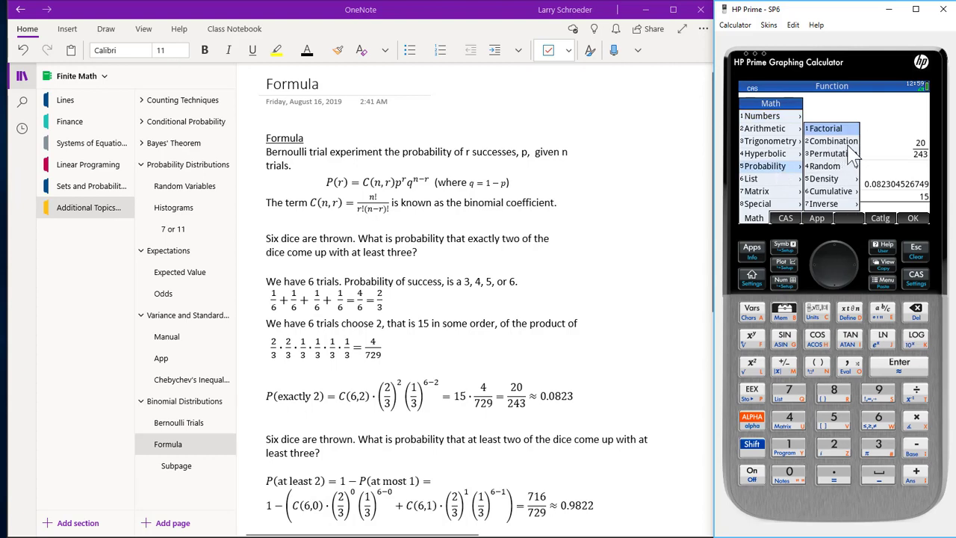
click(908, 243)
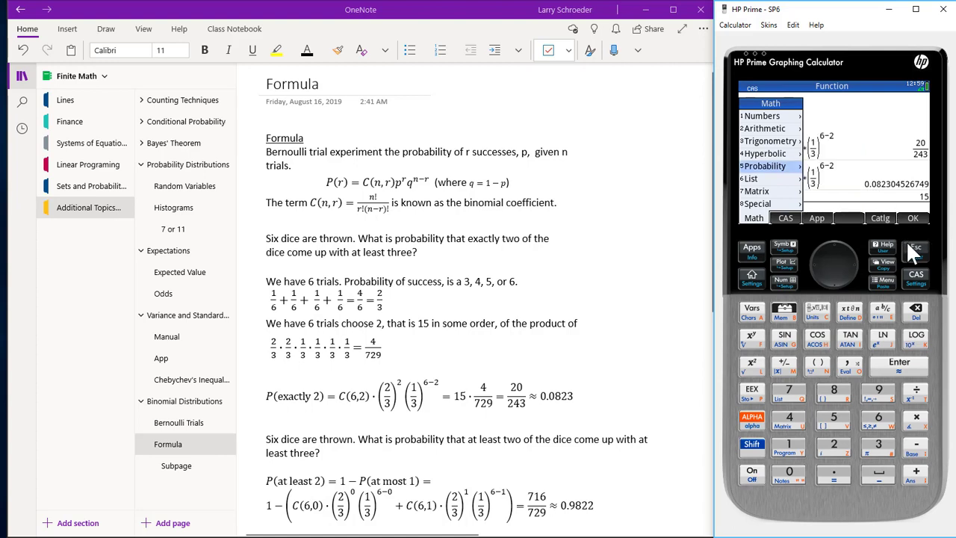
click(908, 244)
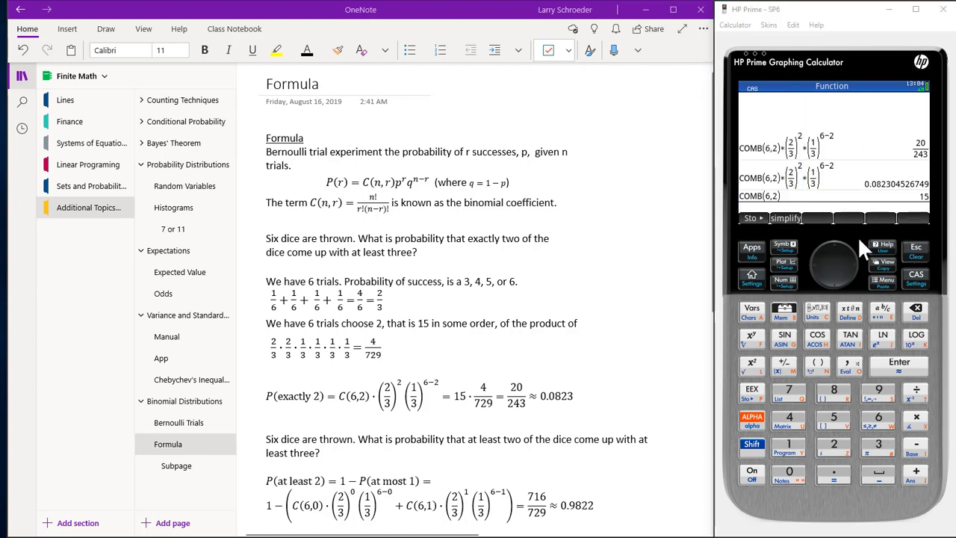
Step: Convert the Home view's at-least-two probability result to a fraction and open the CAS view
click(757, 275)
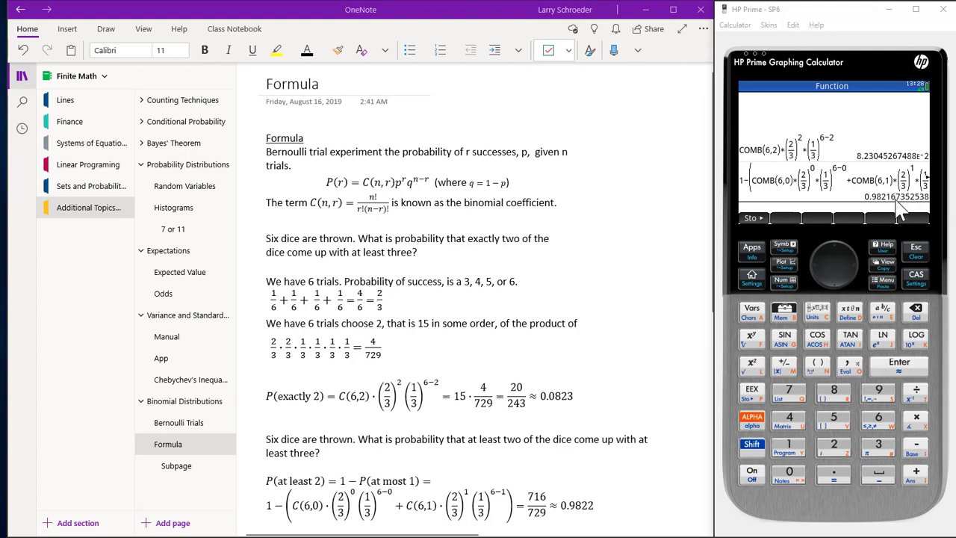
click(882, 314)
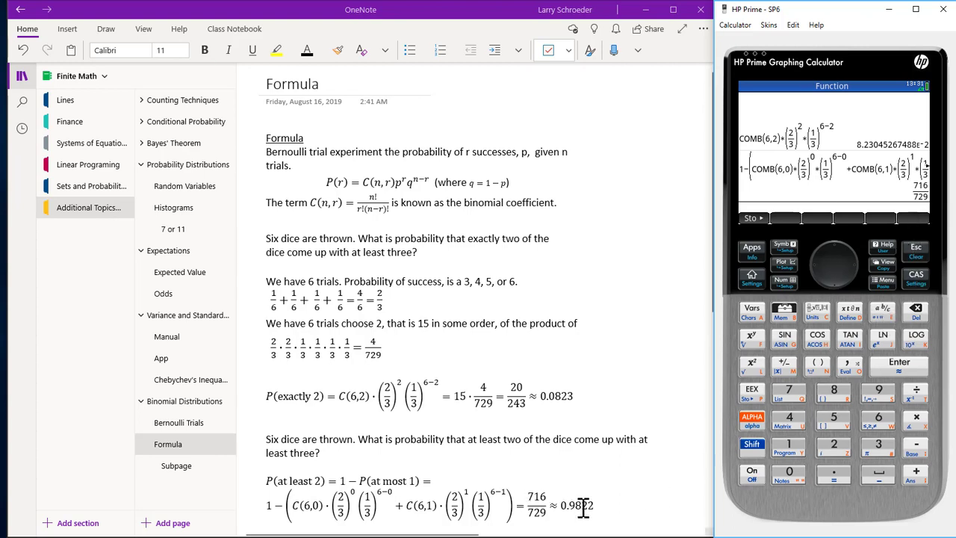
click(632, 485)
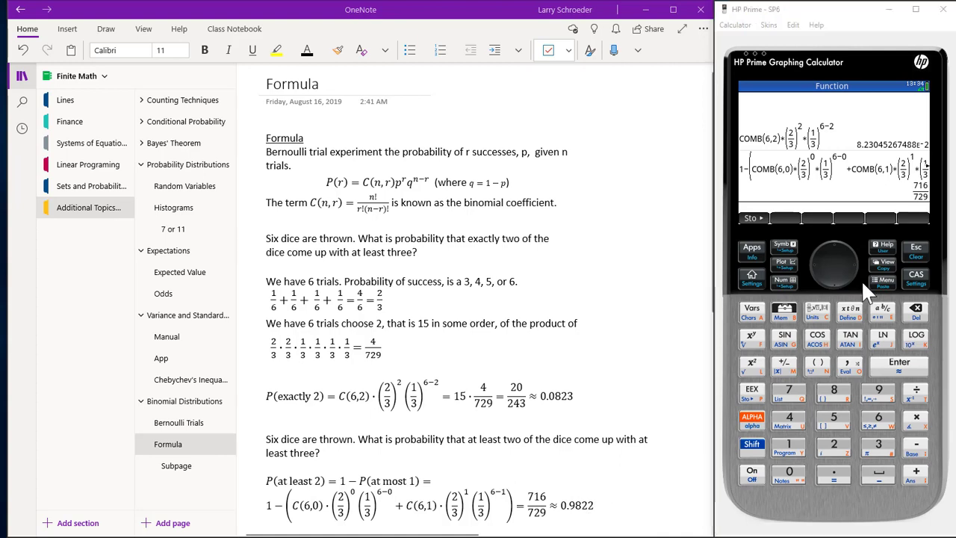
click(917, 283)
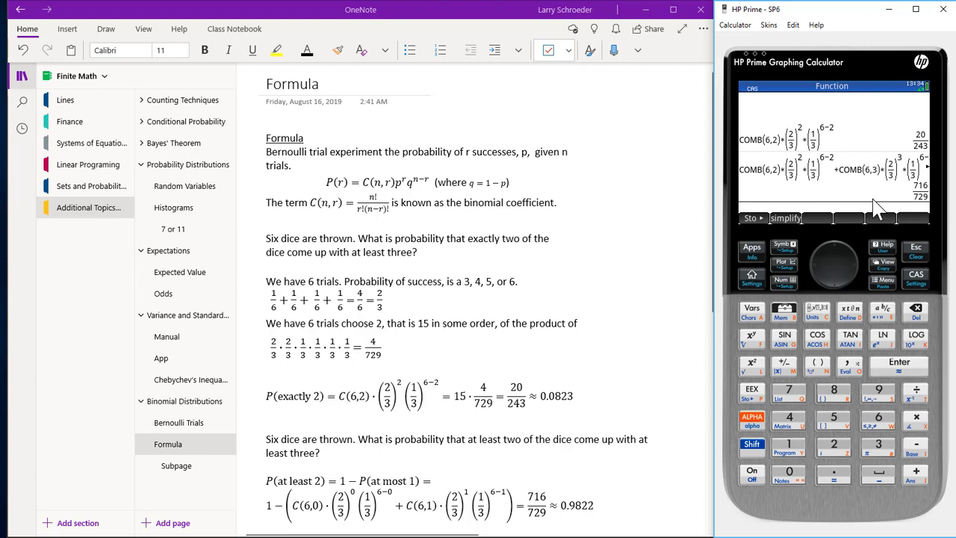
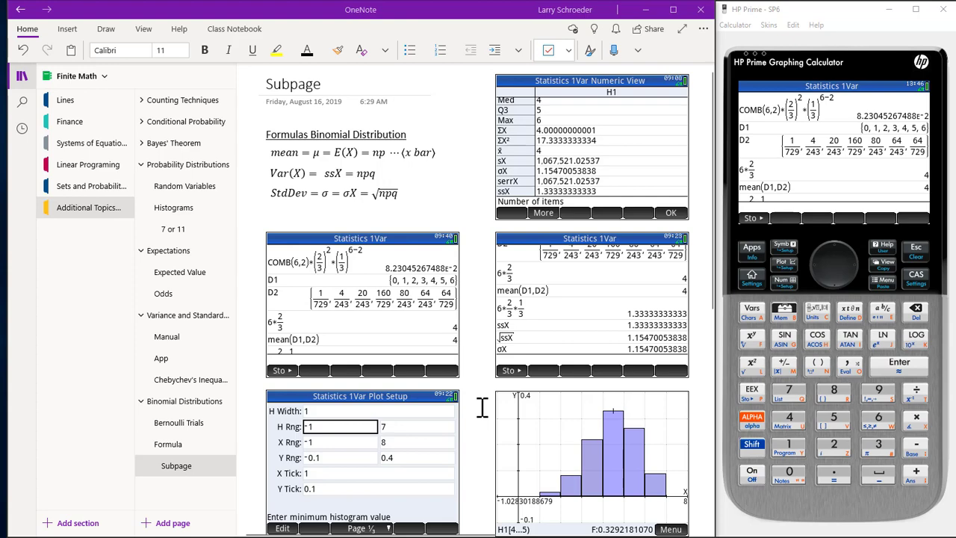
Step: Review the D1 and D2 lists and the mean and variance calculations in the Home view history
click(752, 248)
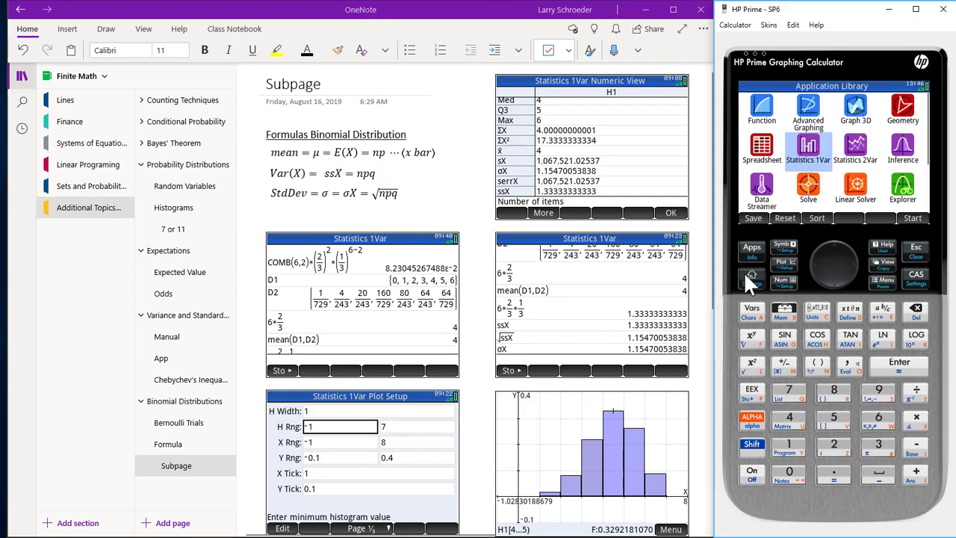
click(745, 275)
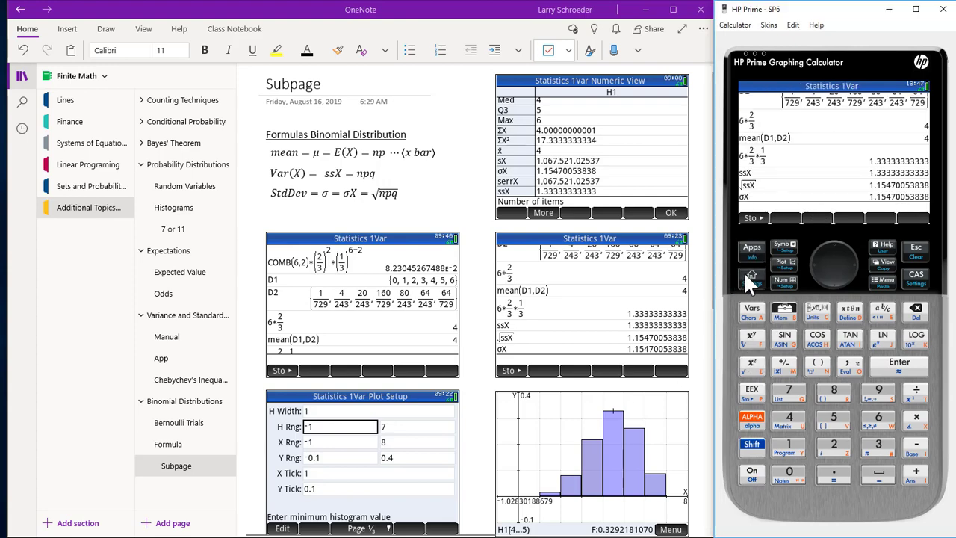
click(234, 123)
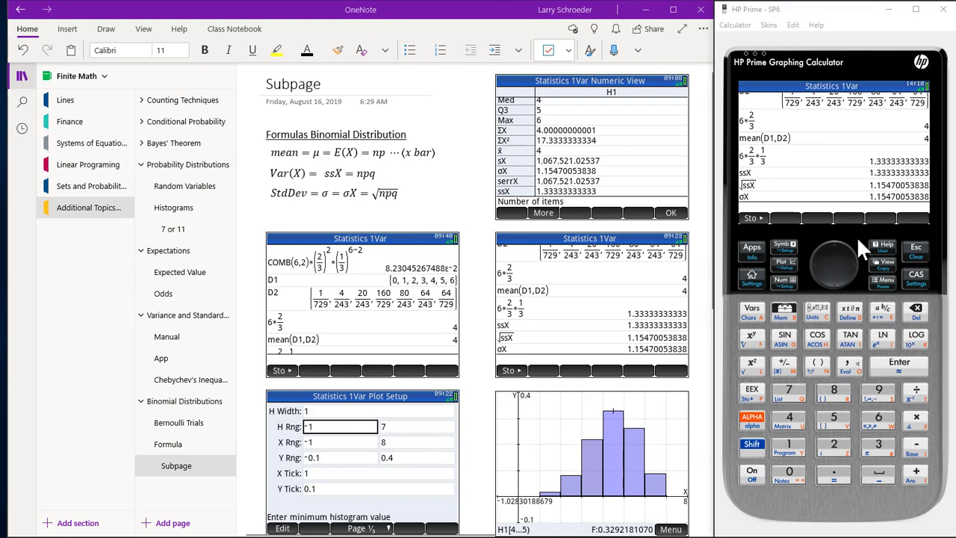
scroll(859, 198, up, 3)
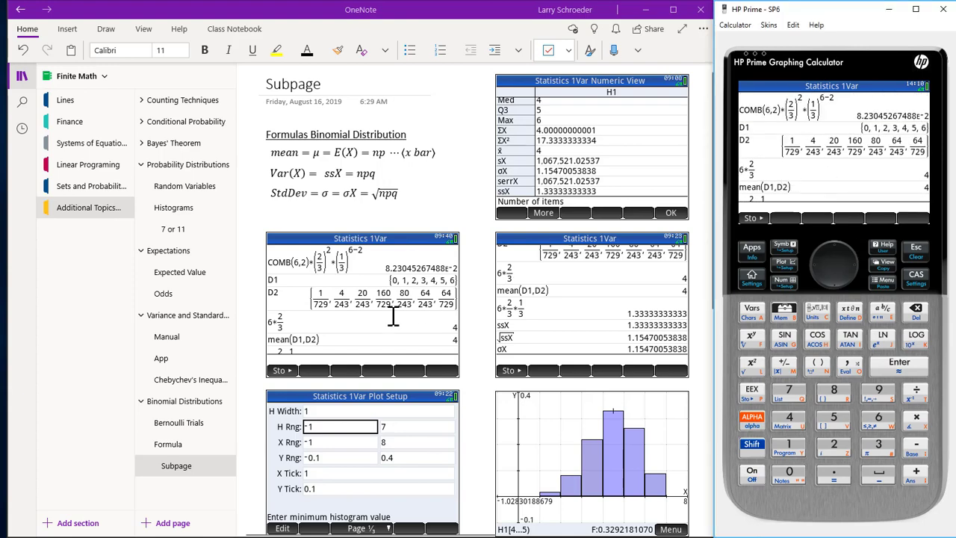
Step: Copy the expression COMB(6,2)*(2/3)^2*(1/3)^(6-2) from the Home view history
click(473, 301)
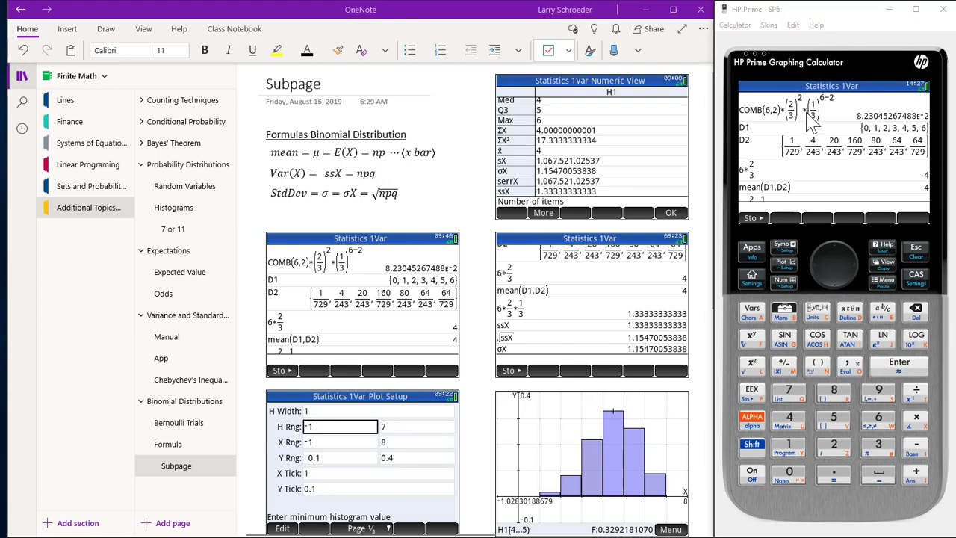
click(805, 114)
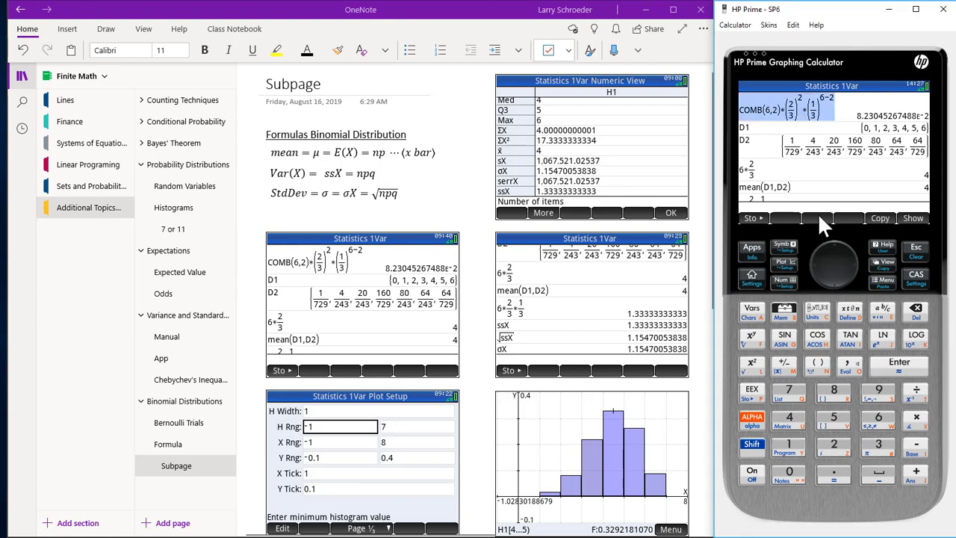
click(752, 446)
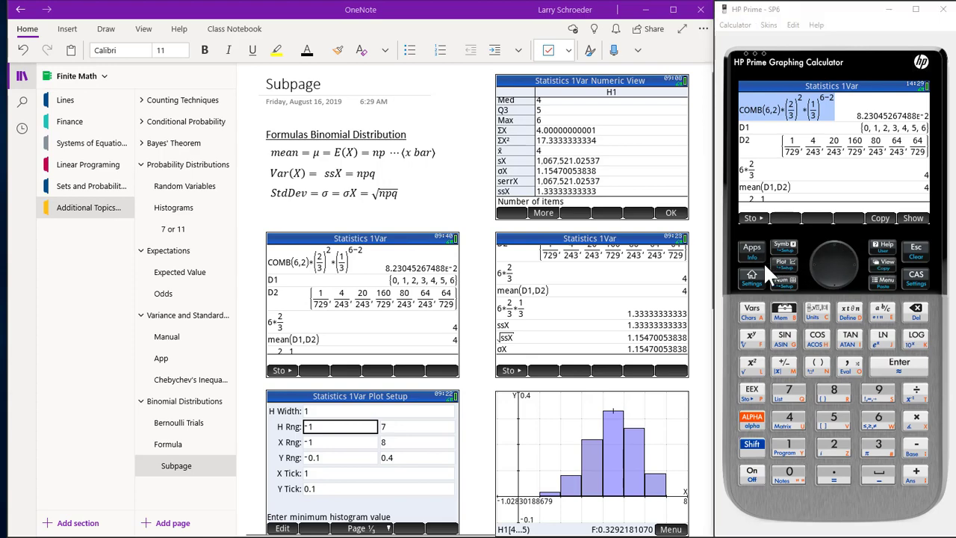
Step: Paste the copied expression into the first D2 cell of Statistics 1Var, adapting it to COMB(6,0)*(2/3)^0*(1/3)^(6-0)
click(750, 247)
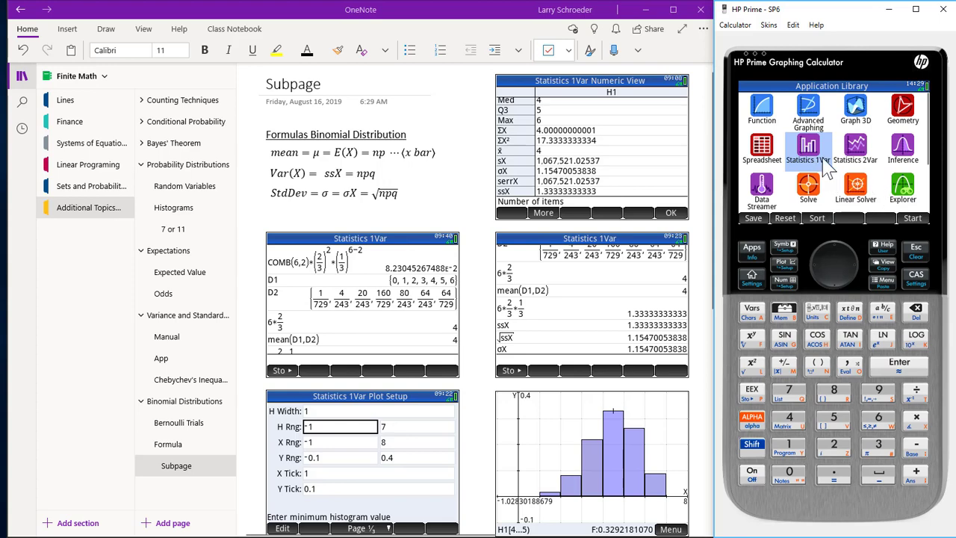
click(914, 218)
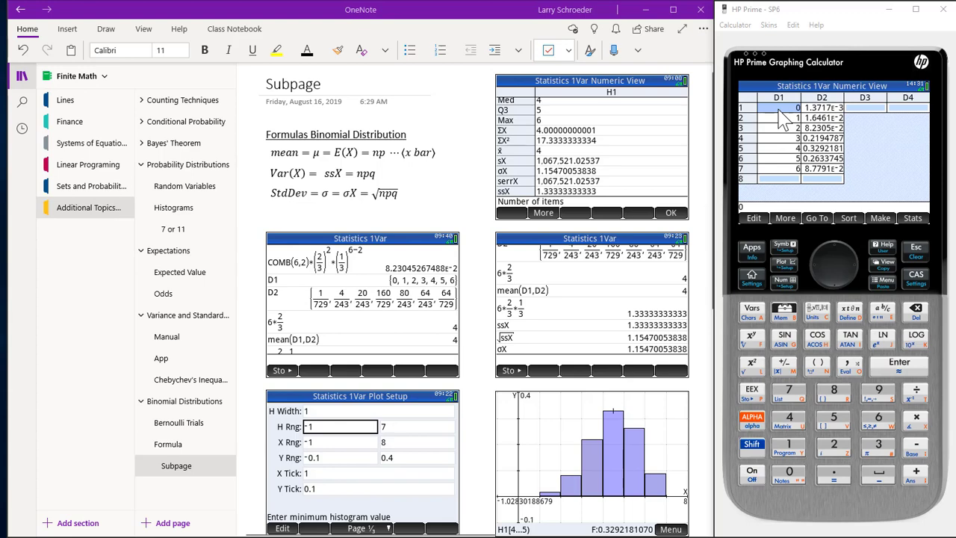
click(827, 110)
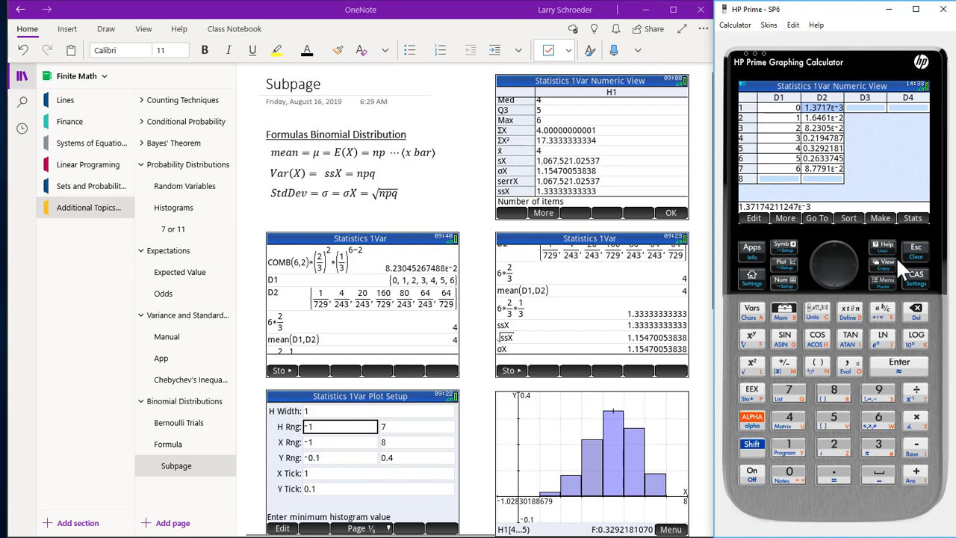
click(881, 278)
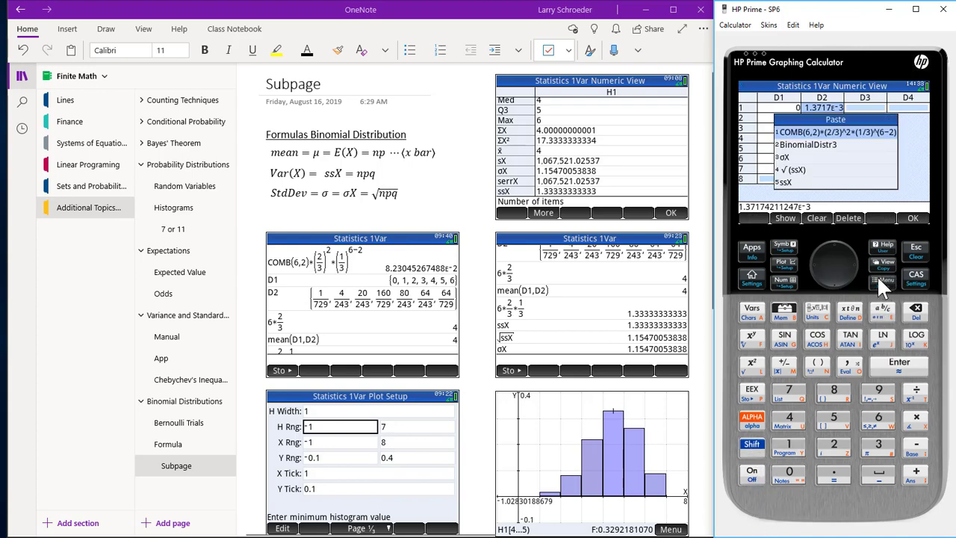
click(912, 219)
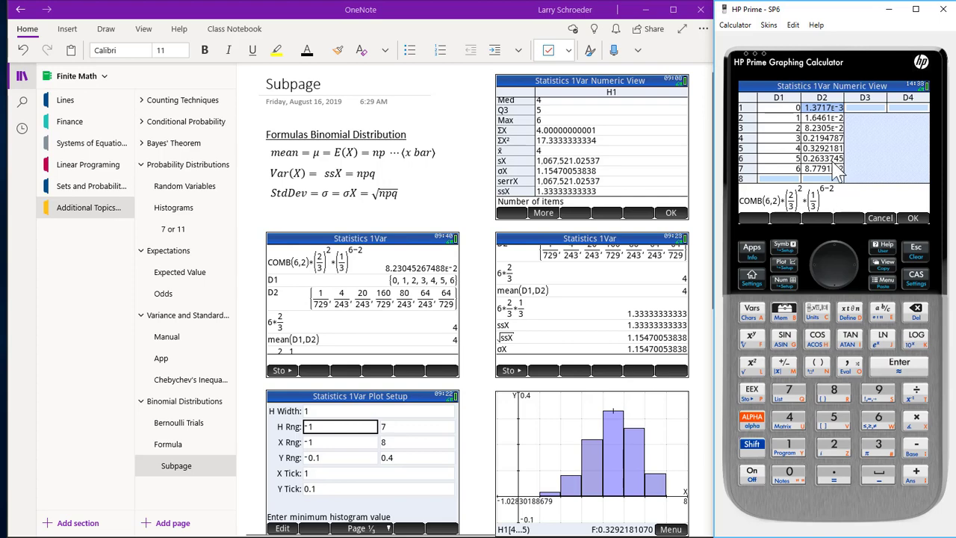
key(Down)
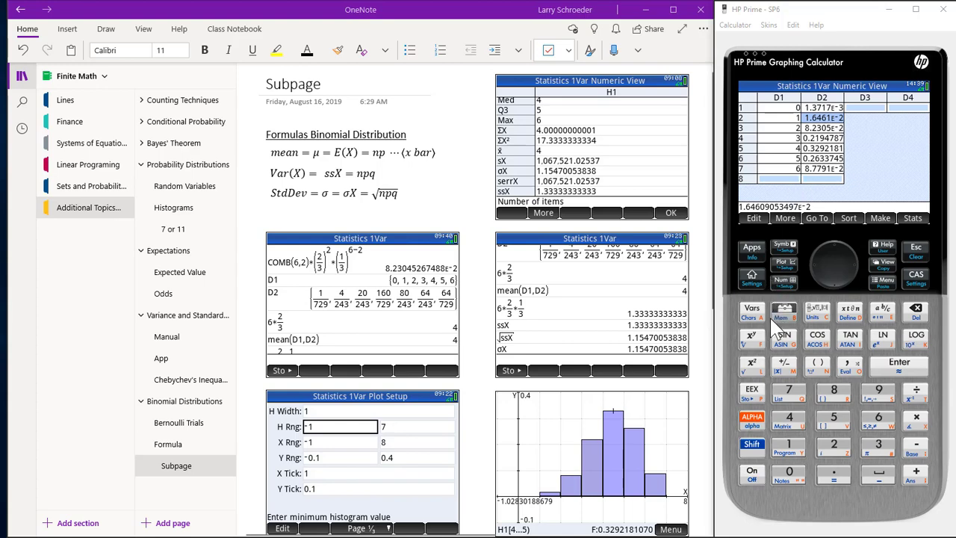
click(755, 442)
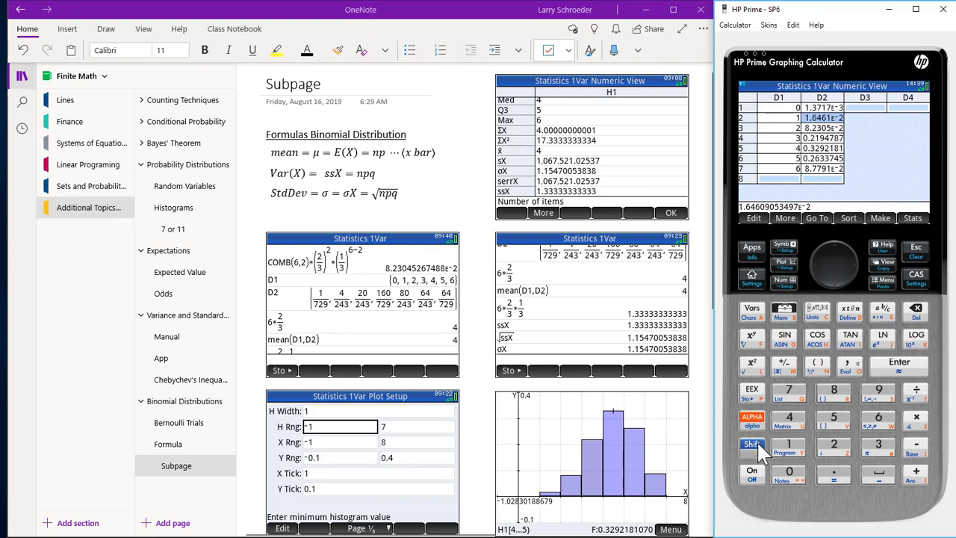
click(882, 276)
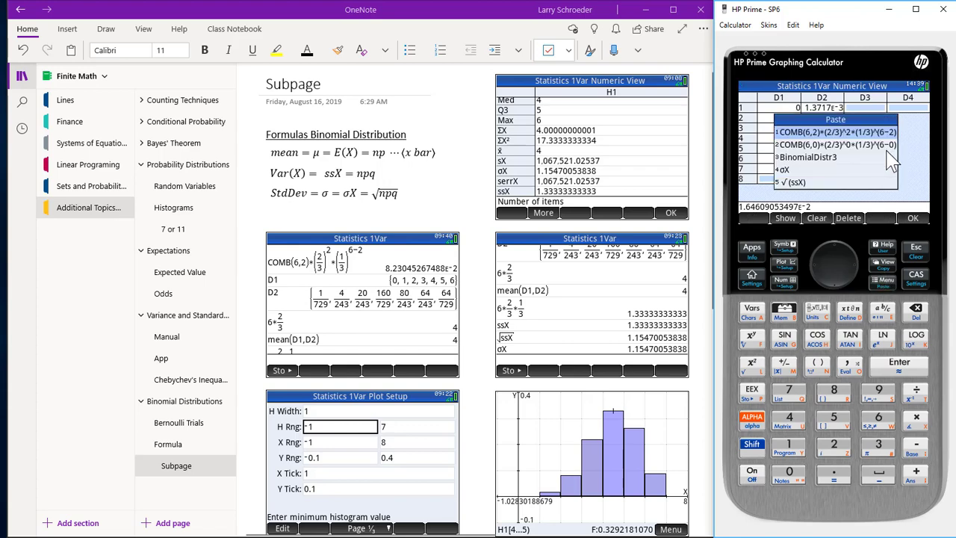
click(856, 144)
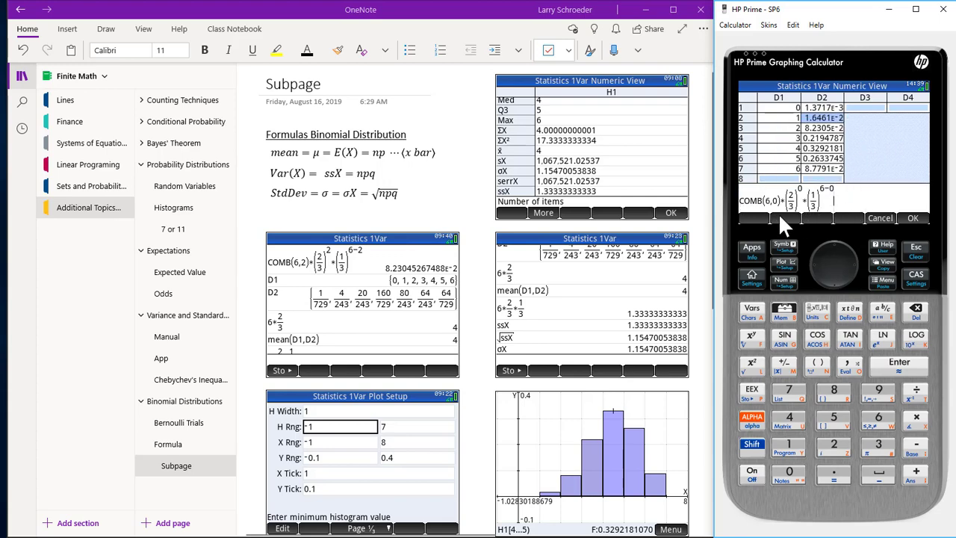
click(914, 248)
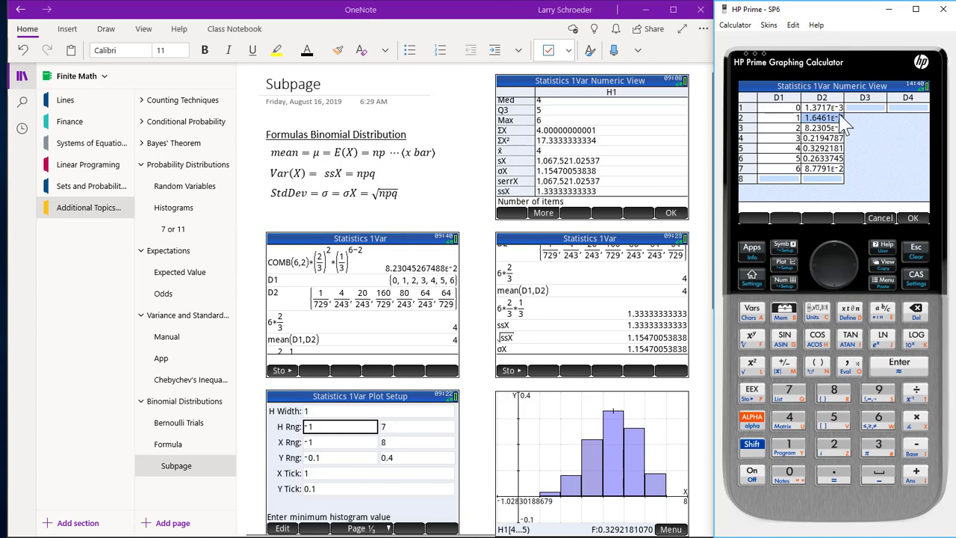
key(Escape)
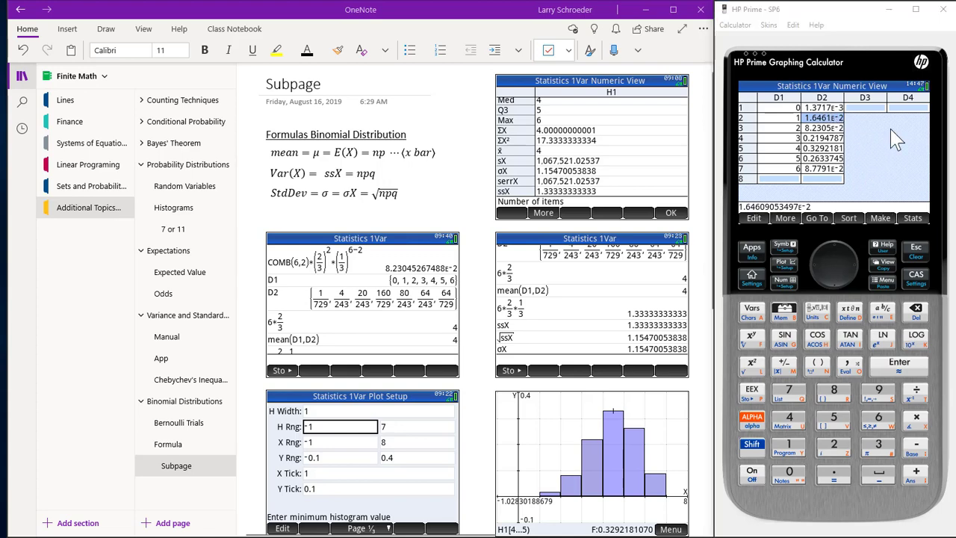
Step: Check the H1 histogram definition using D1 and D2, and the Statistics 1Var plot setup ranges
click(780, 250)
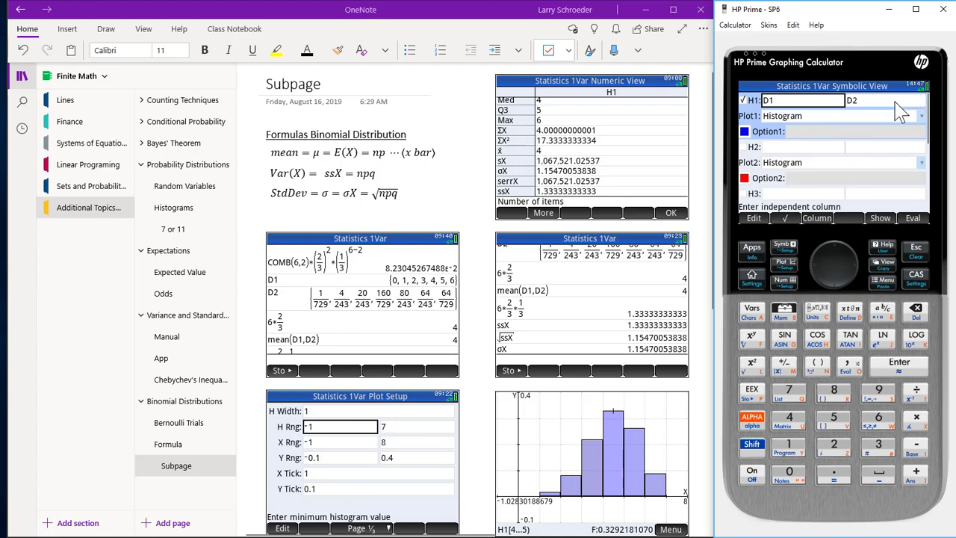
click(755, 446)
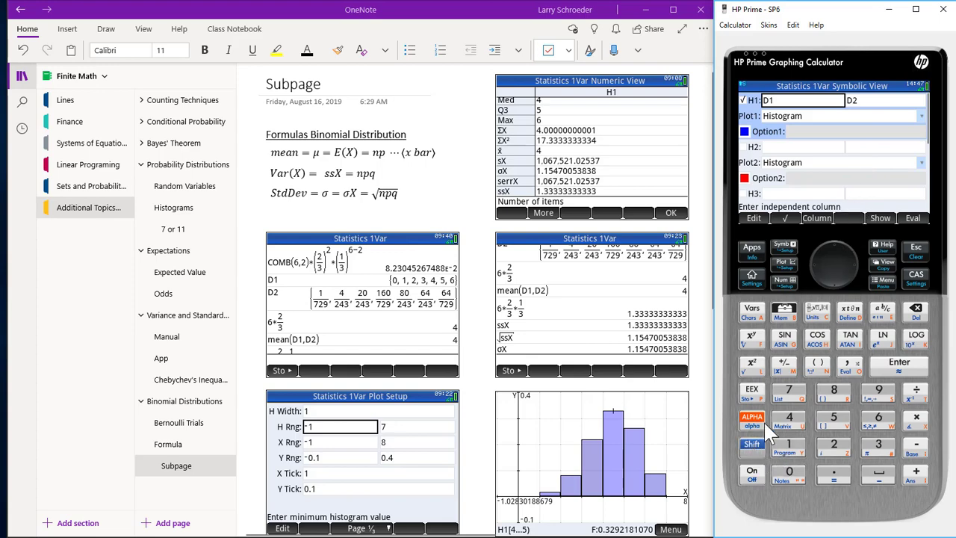
click(783, 261)
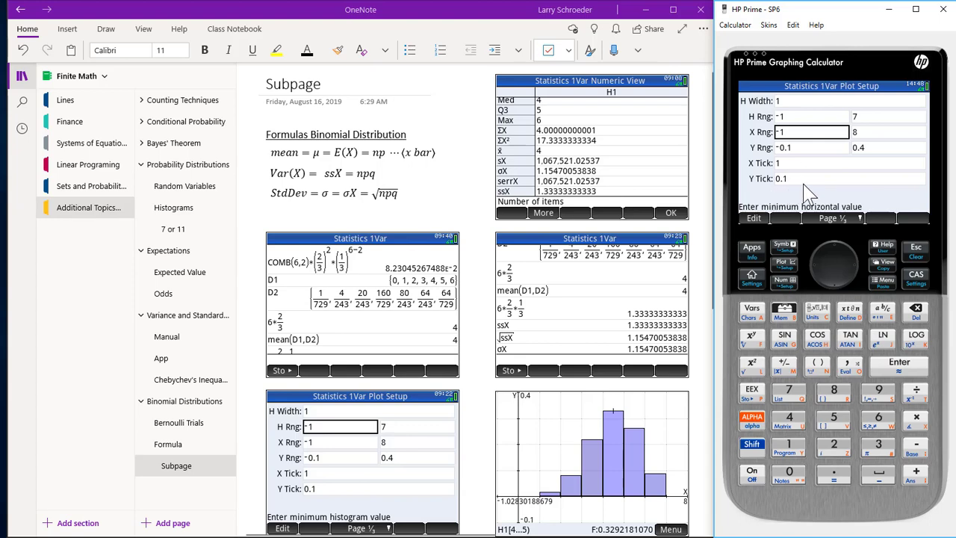
Step: Plot the histogram of the binomial distribution and jump its trace cursor to X = 4.5
click(786, 261)
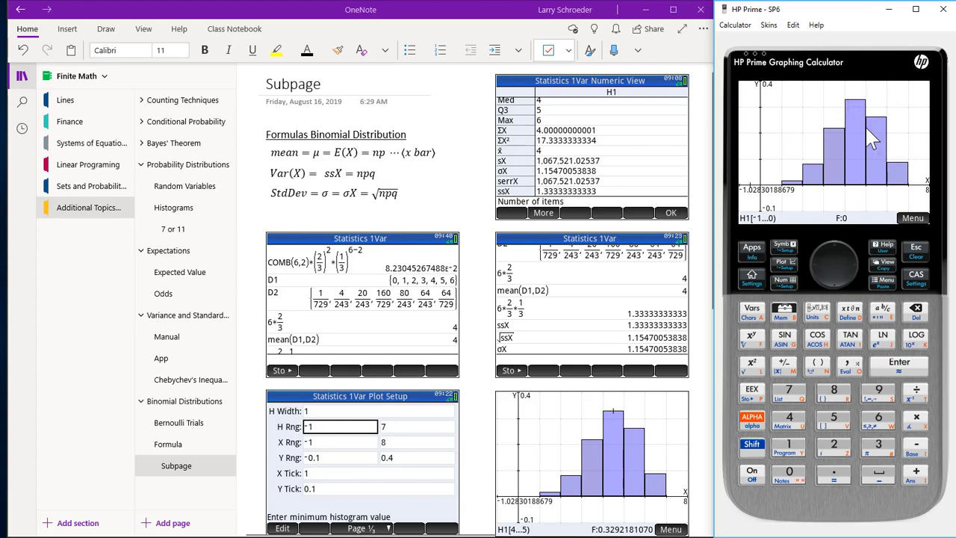
click(909, 216)
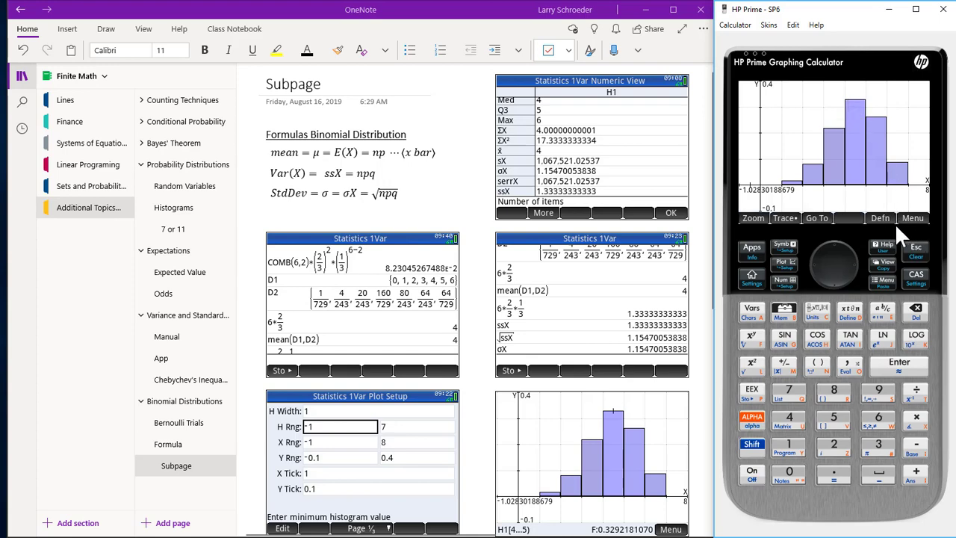
click(815, 218)
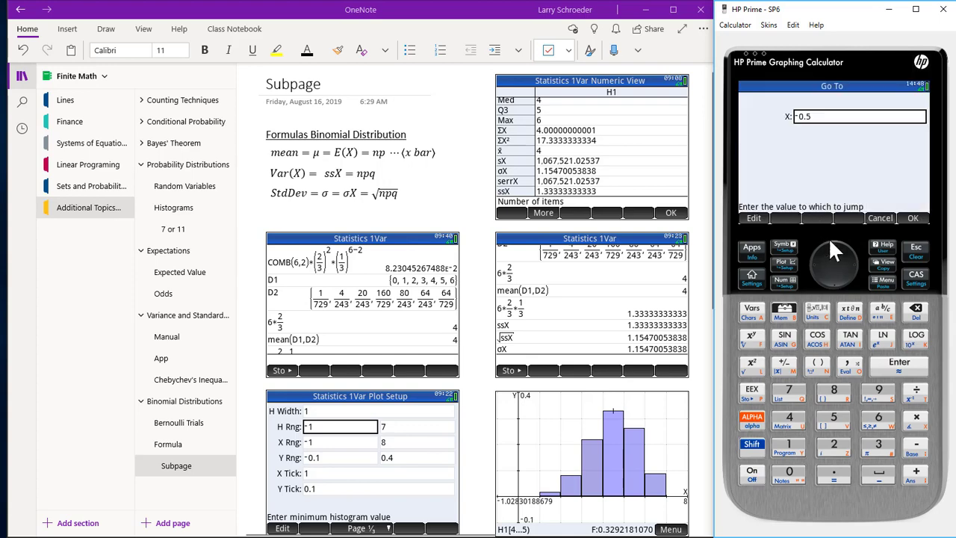
click(792, 422)
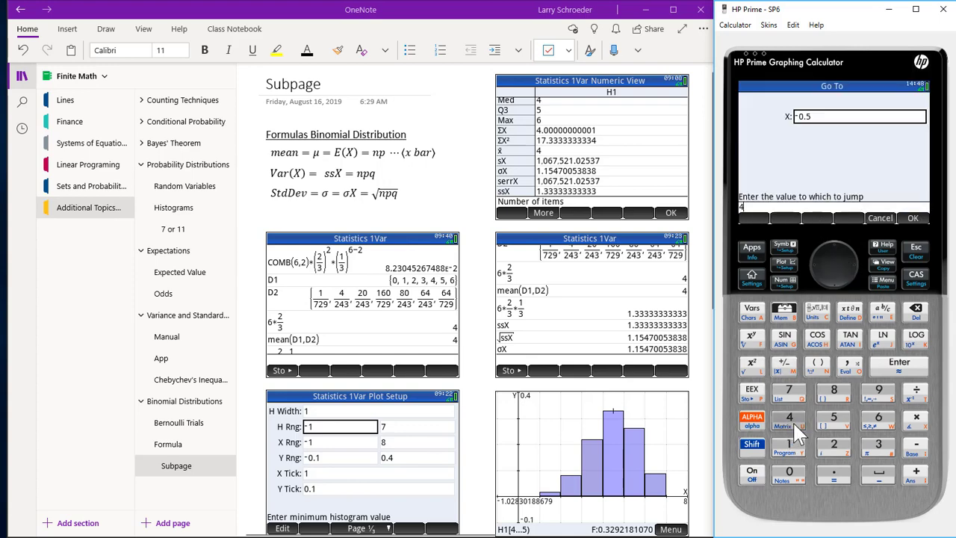
click(837, 473)
click(839, 418)
click(911, 219)
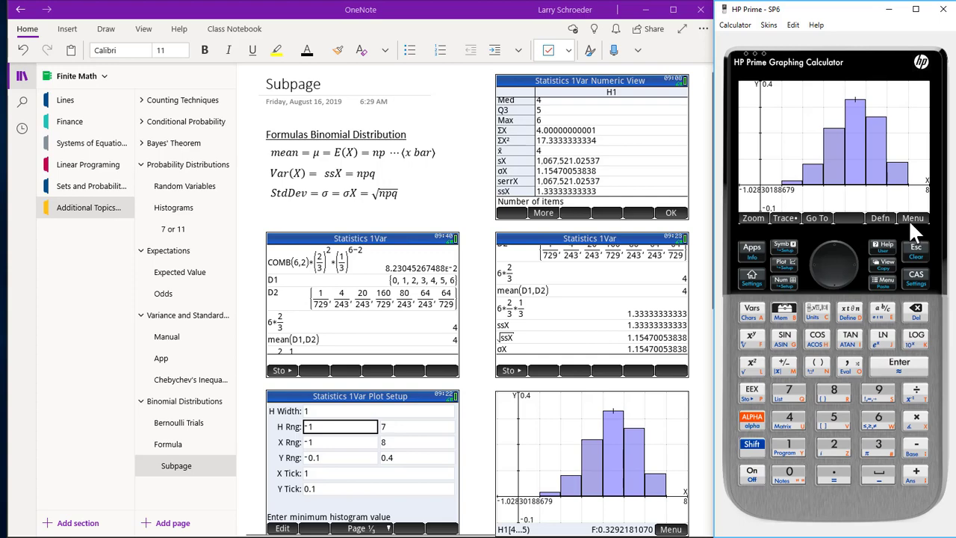
Step: Hide the histogram's menu to show the traced bar's frequency, and review the Statistics 1Var plot setup
click(908, 219)
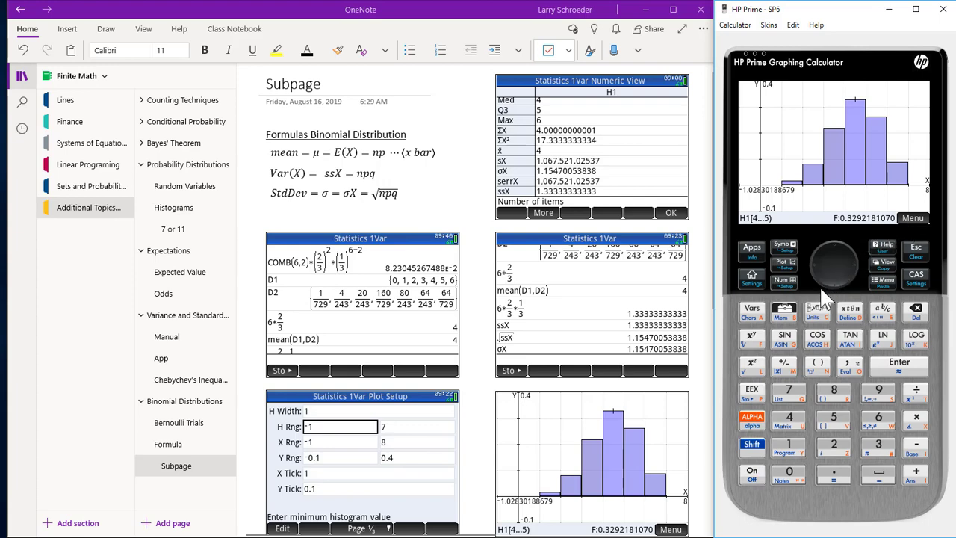
click(758, 452)
click(784, 260)
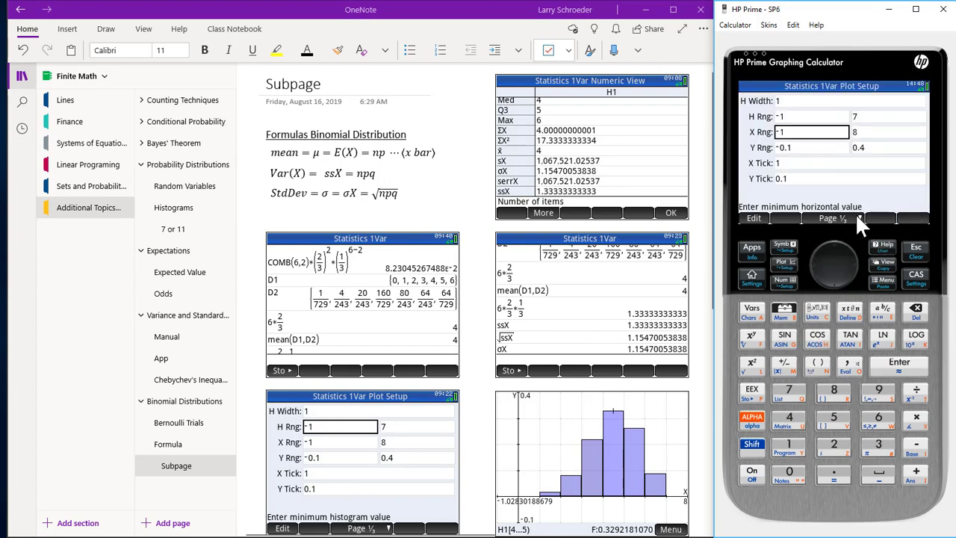
click(855, 215)
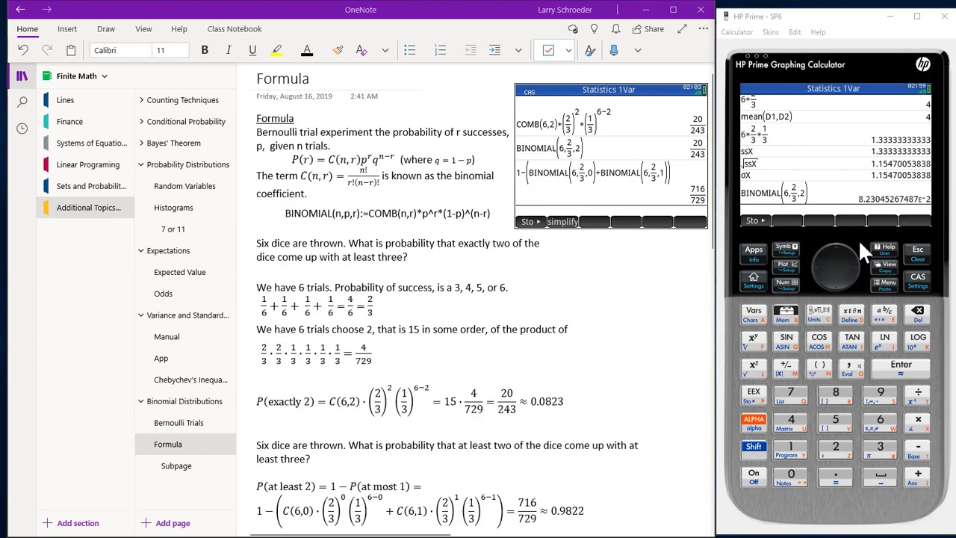
click(927, 283)
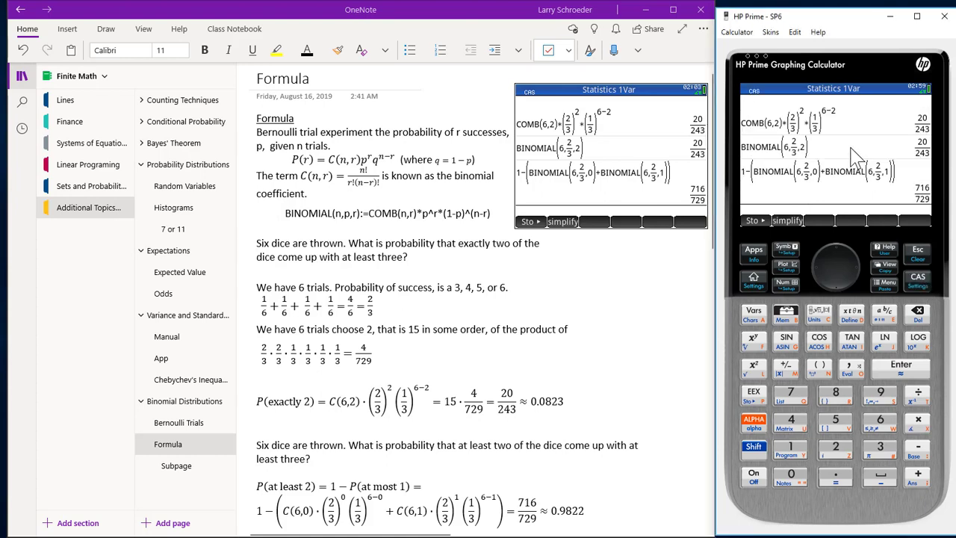
click(791, 151)
click(877, 215)
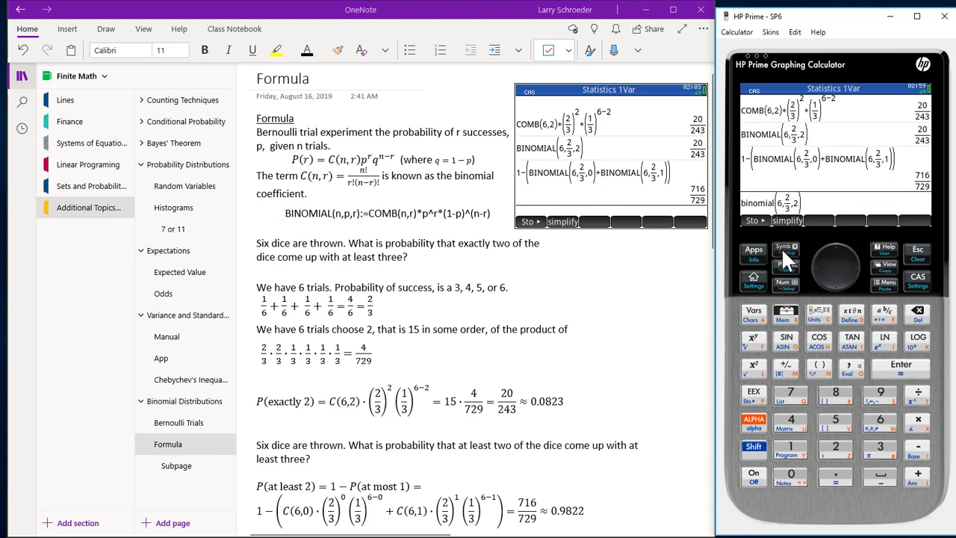
click(754, 277)
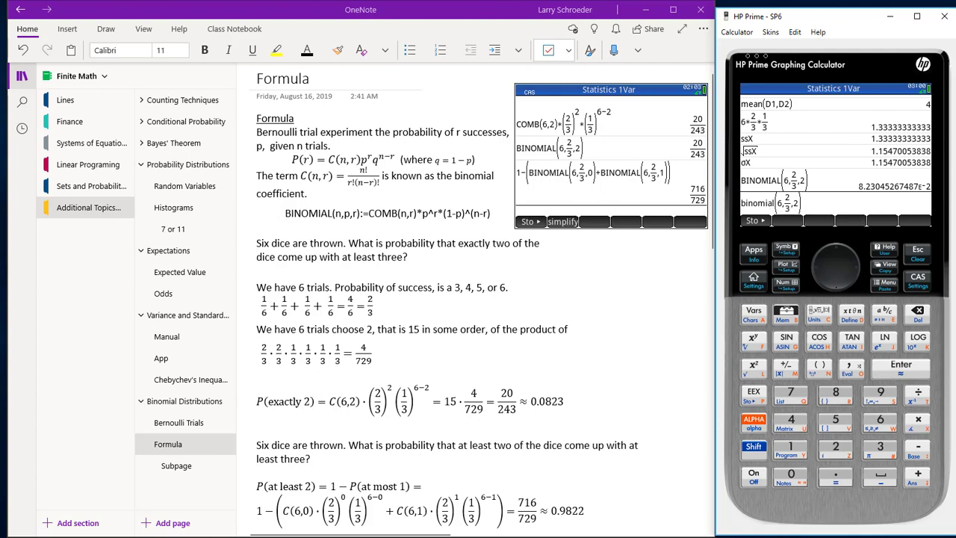
click(914, 248)
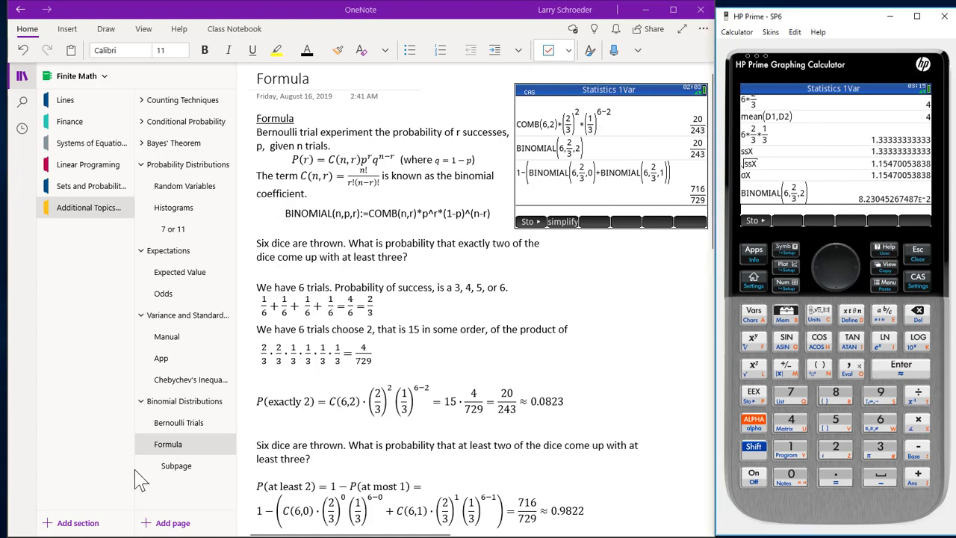
Step: Open the Subpage notes in OneNote and copy BINOMIAL(6,2/3,2) from the calculator's Home view history
click(176, 476)
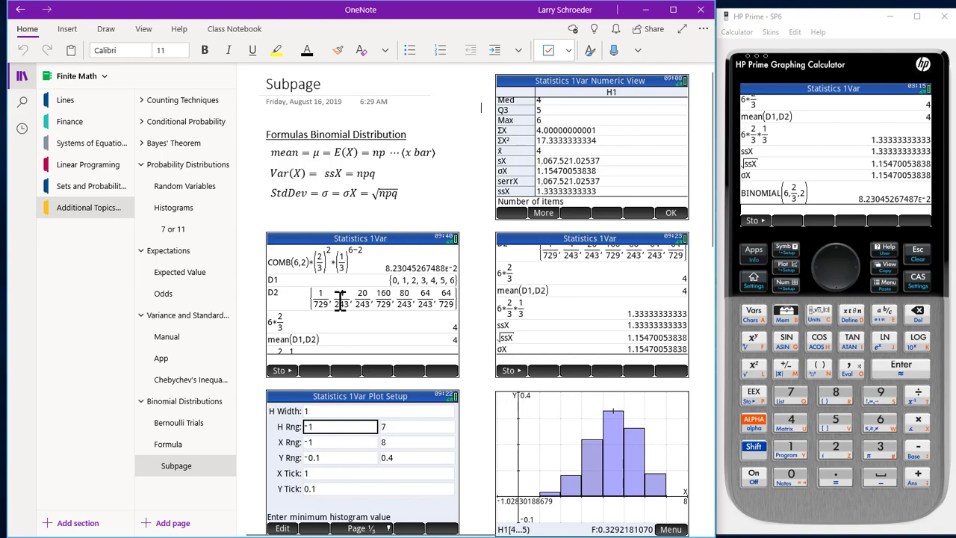
click(798, 207)
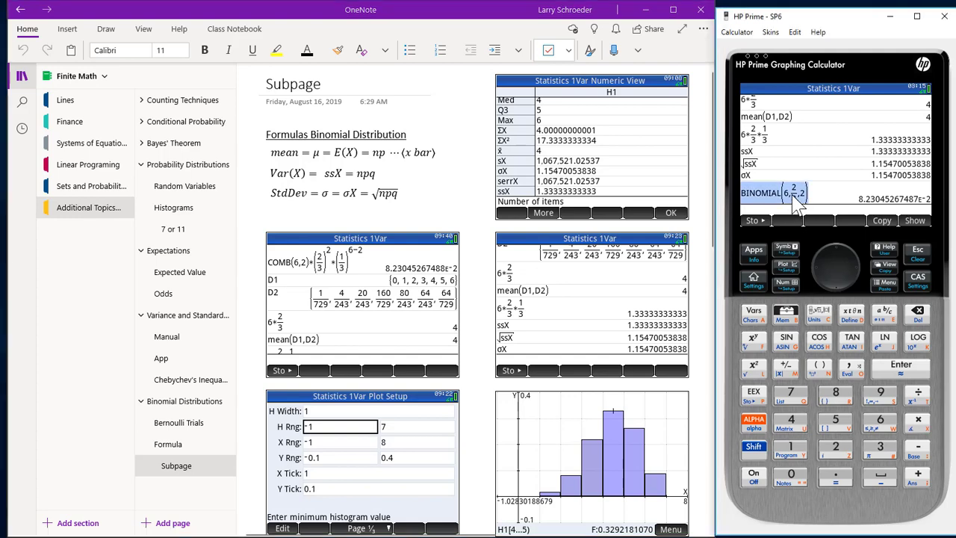
click(754, 448)
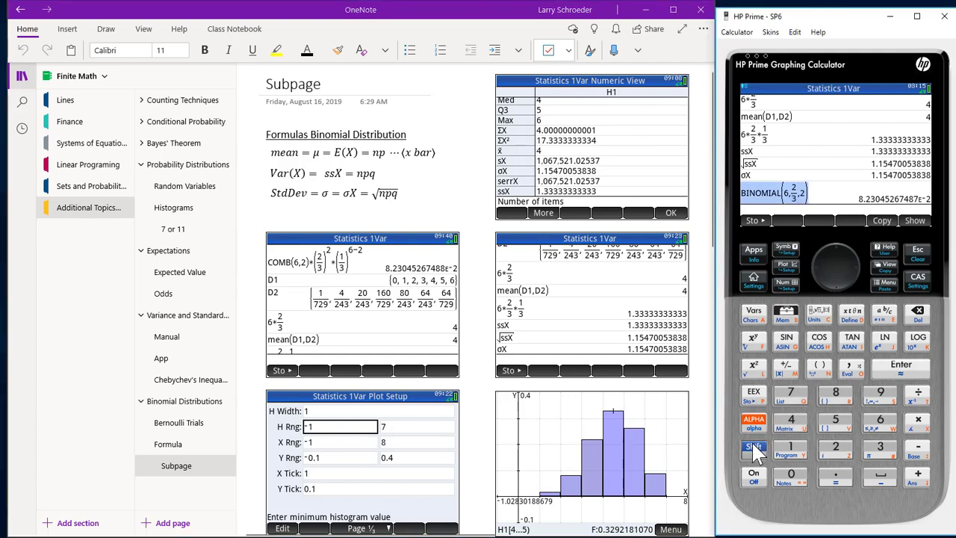
click(885, 267)
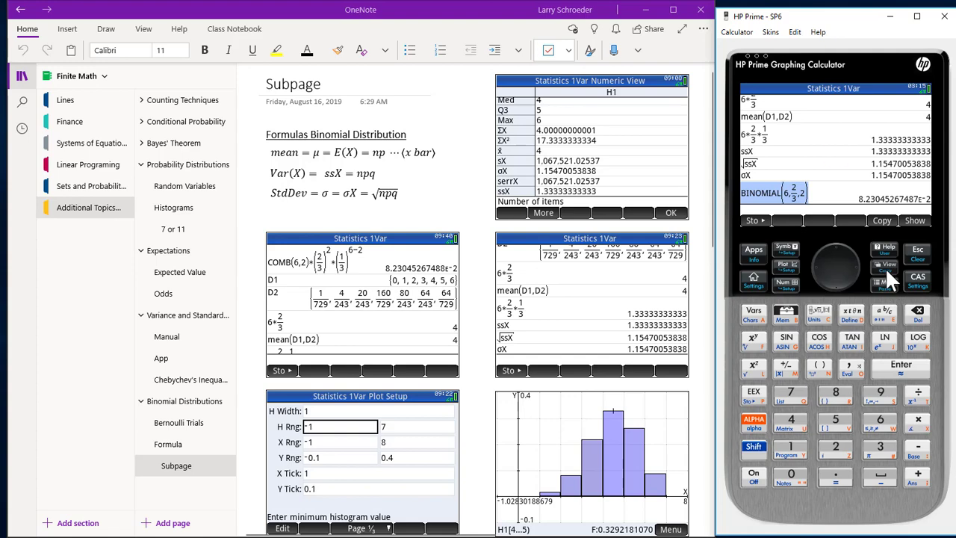
Step: Paste the copied expression into the first D2 cell of Statistics 1Var, adapting it to BINOMIAL(6,2/3,0)
click(786, 290)
click(854, 270)
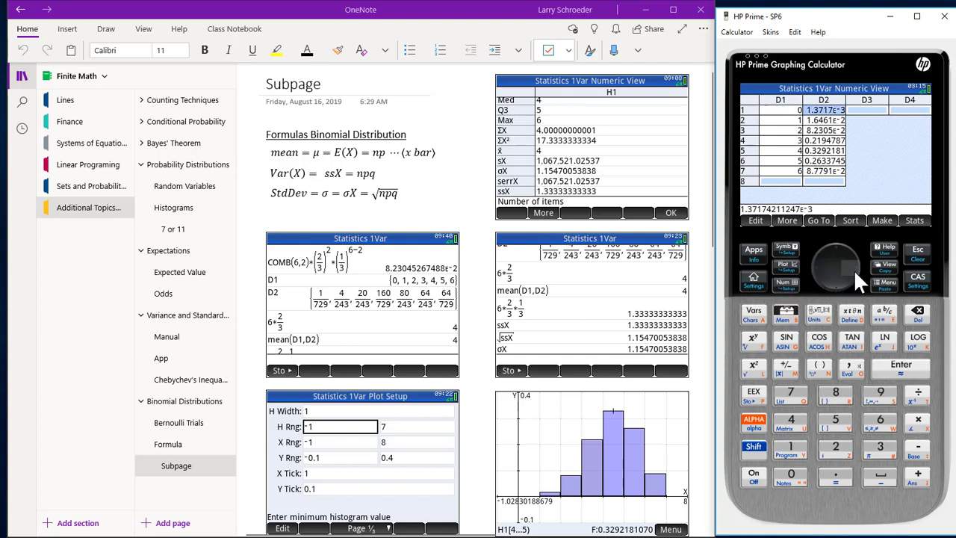
click(755, 445)
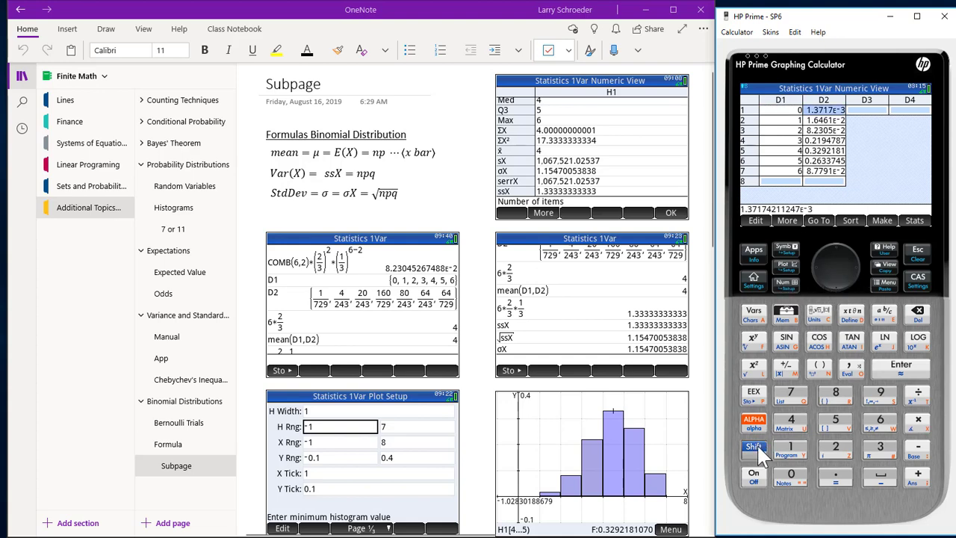
click(885, 283)
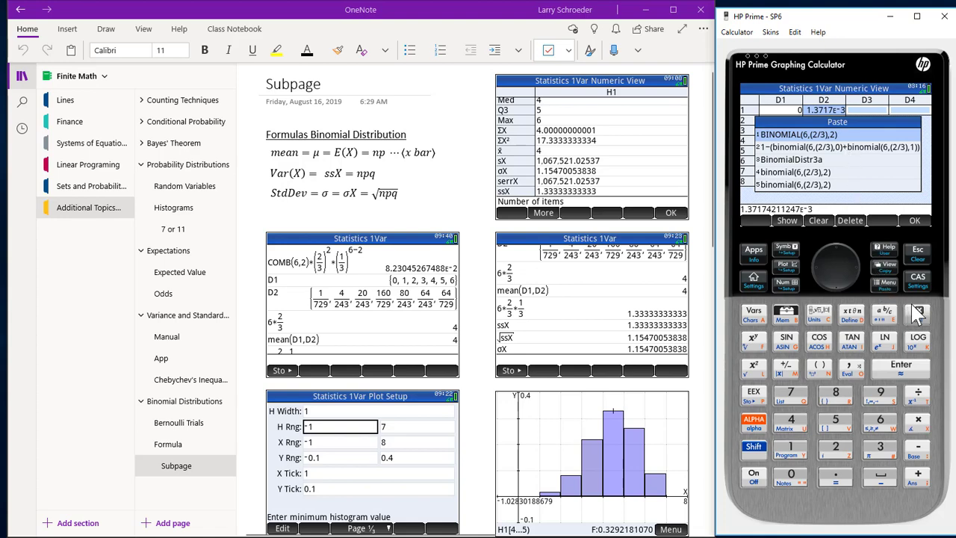
click(918, 222)
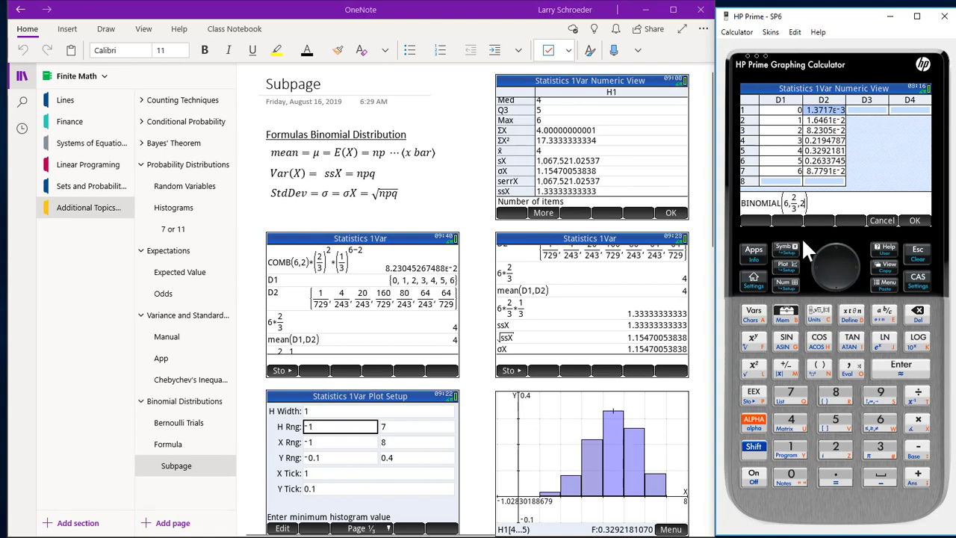
key(BackSpace)
key(BackSpace)
click(789, 476)
click(915, 221)
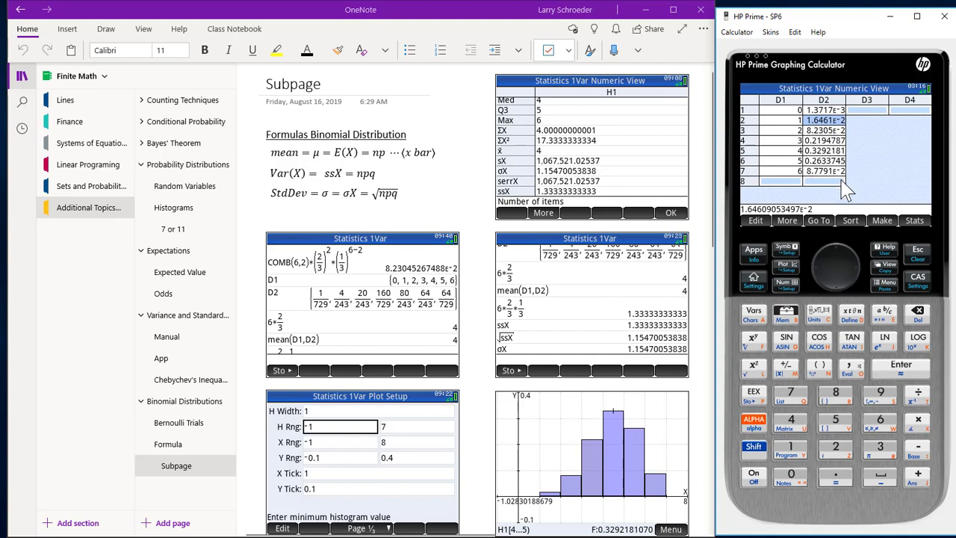
click(449, 108)
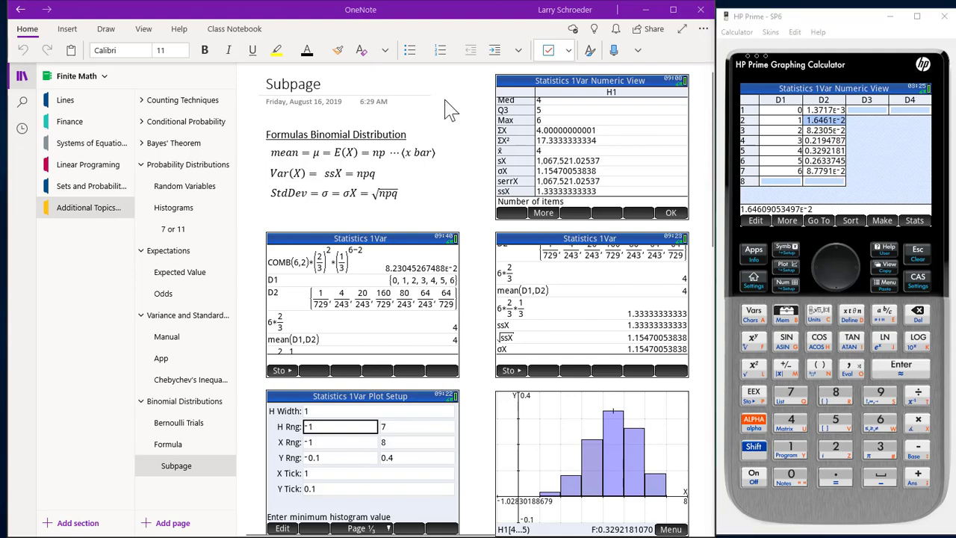